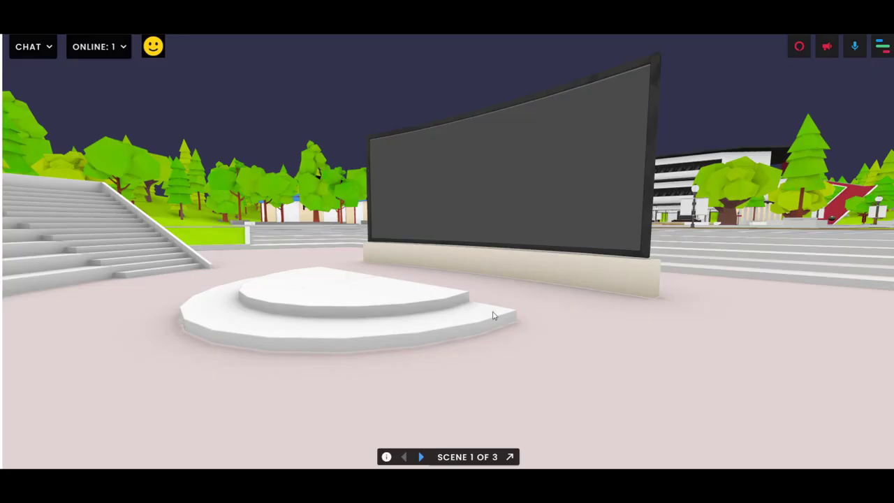
- Look around the outdoor theater, its round stage and the large screen
key("s")
left_click_drag(520, 337, 471, 349)
key("d")
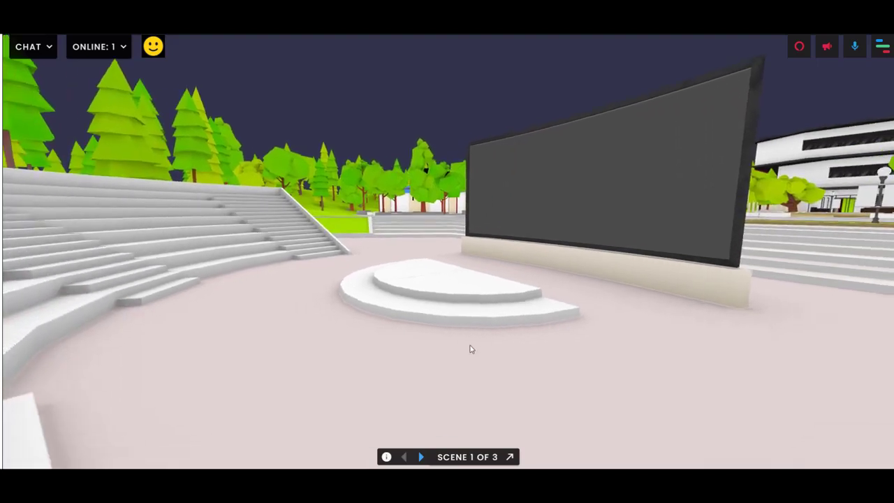
key("d")
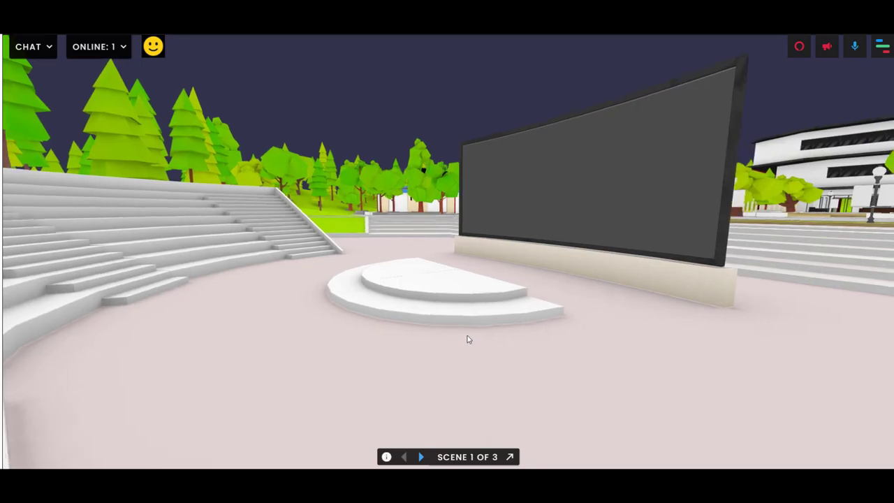
key("w")
left_click_drag(428, 320, 446, 330)
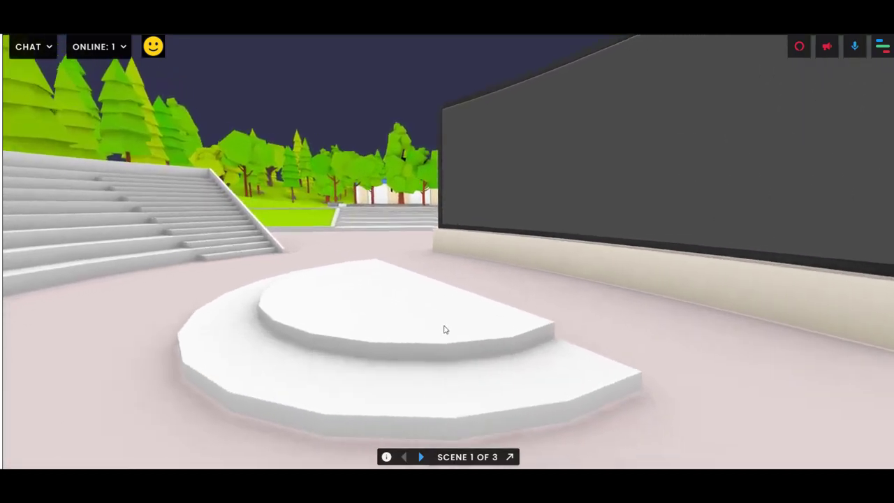
key("s")
mouse_move(476, 303)
left_mouse_down()
mouse_move(467, 289)
mouse_move(483, 289)
left_mouse_up()
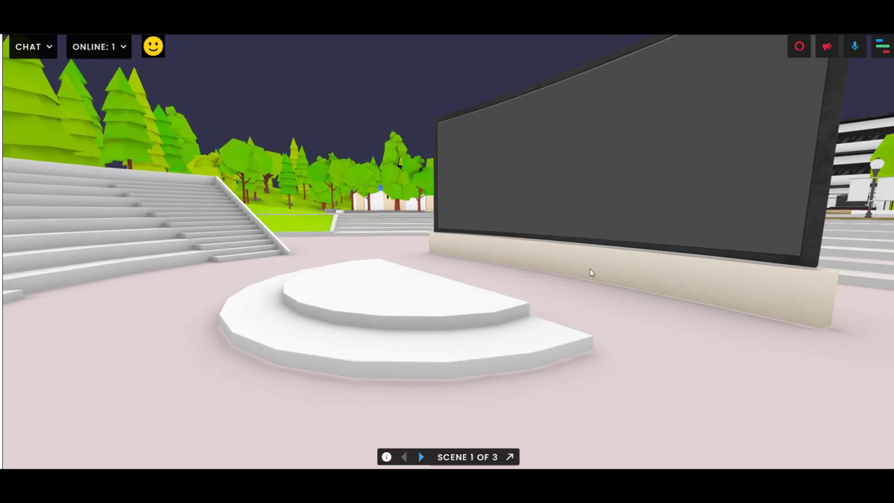
- Add a spawn spot named "theater" to the frame beside the outdoor stage
left_click(881, 47)
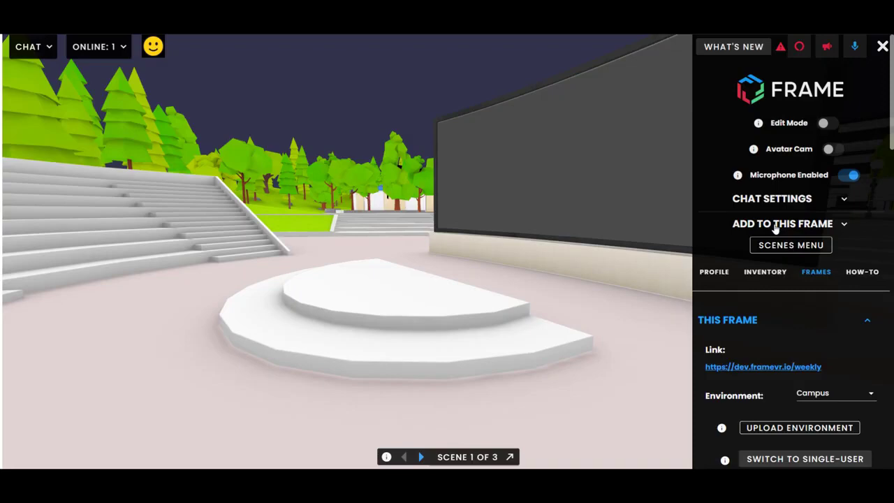
left_click(775, 224)
scroll(808, 269, "down", 1)
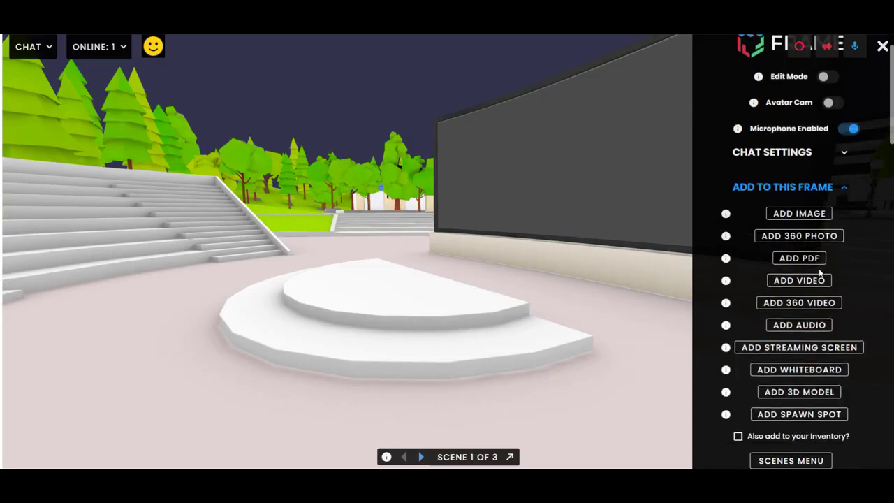
left_click(791, 188)
left_click(777, 186)
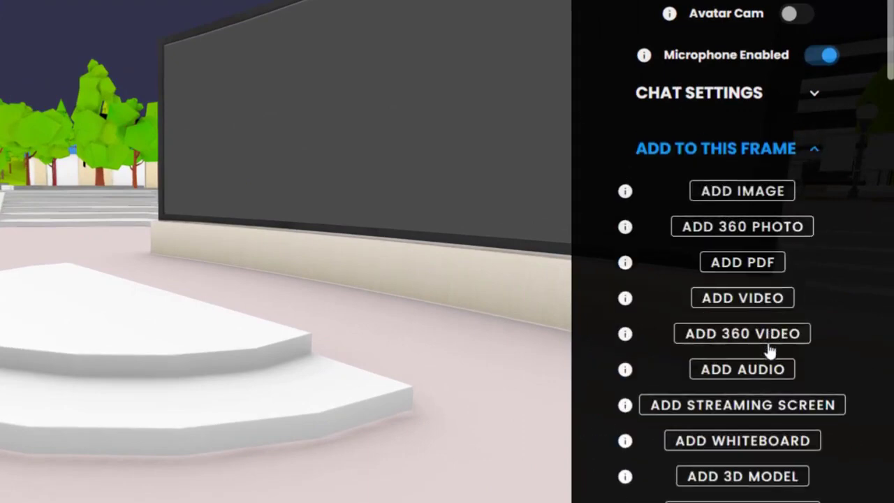
scroll(770, 351, "down", 3)
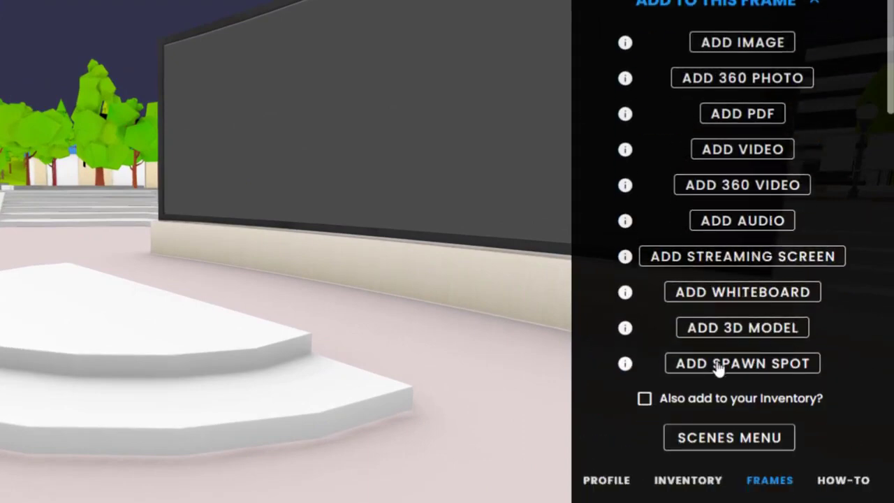
left_click(717, 365)
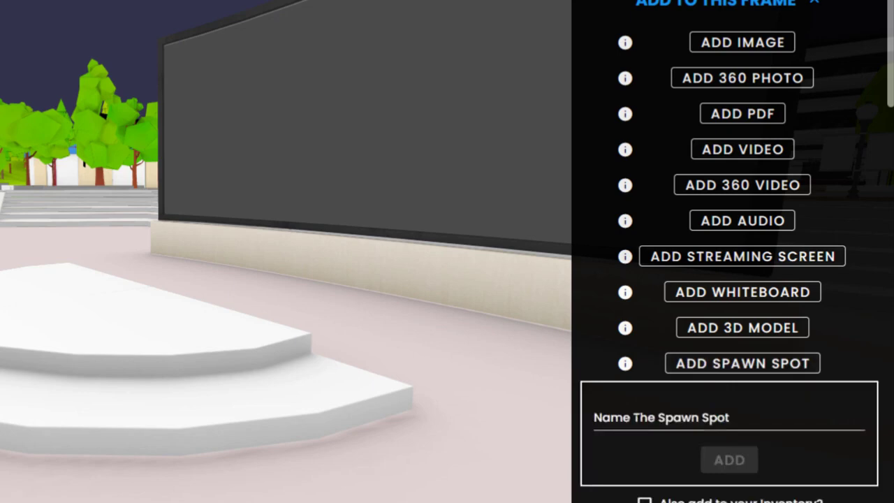
left_click(699, 418)
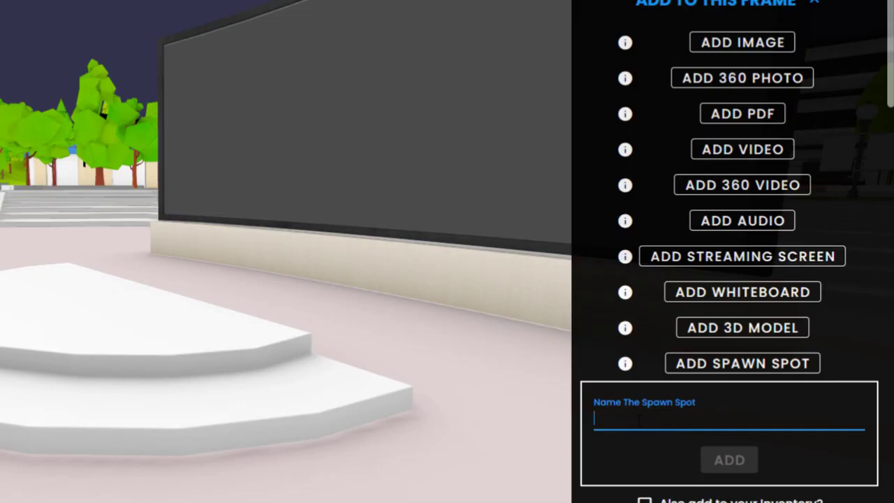
type("theater")
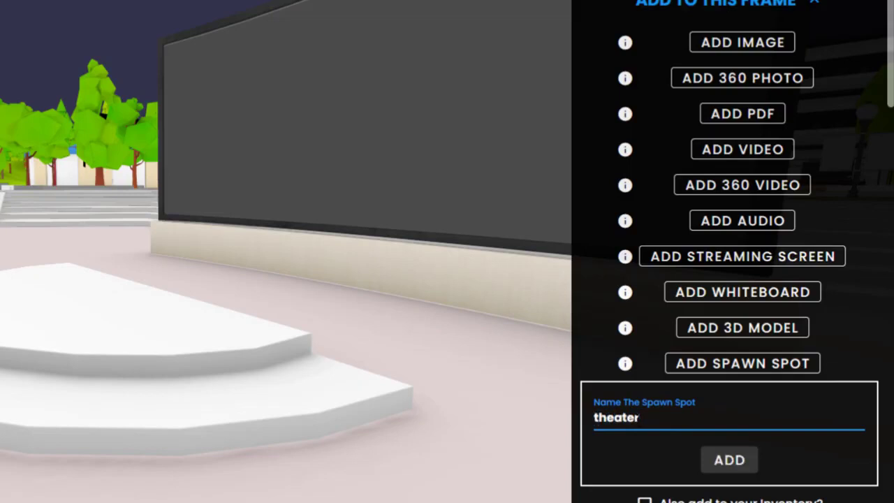
left_click(729, 459)
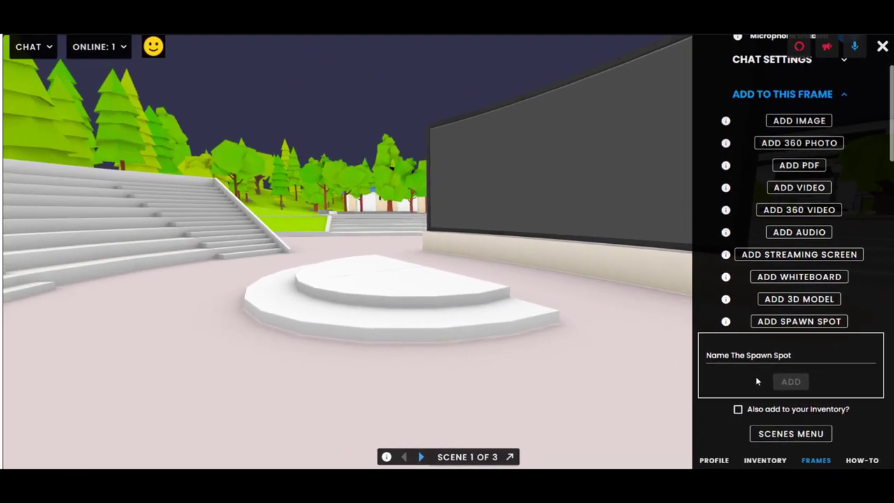
- Turn on edit mode and delete the spawn spot named theatertwo beside the stage
scroll(673, 356, "up", 3)
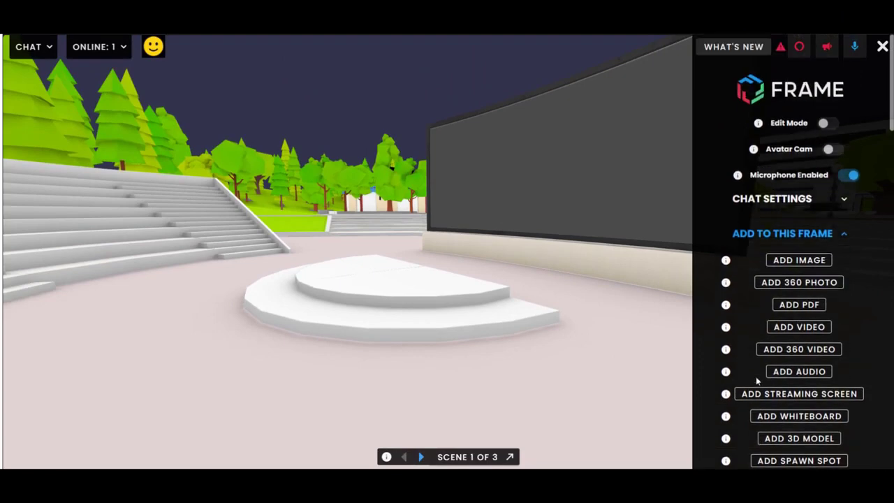
left_click(832, 127)
left_click_drag(182, 296, 213, 242)
key("s")
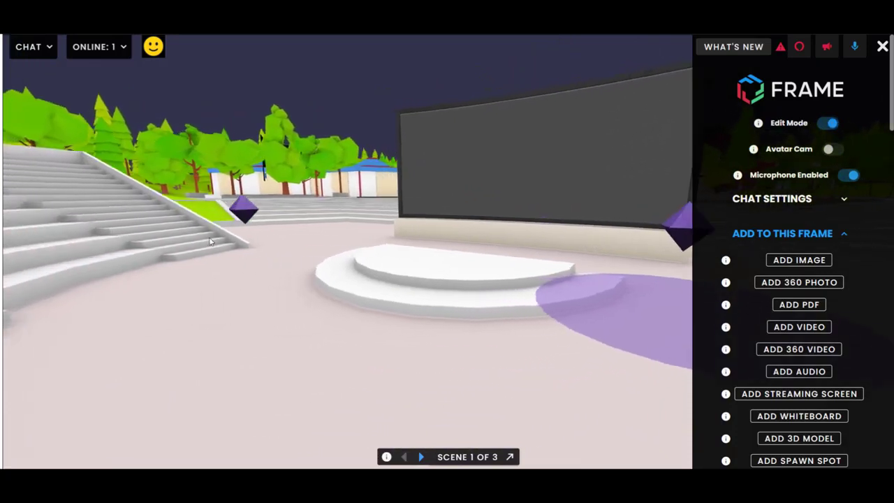
key("e")
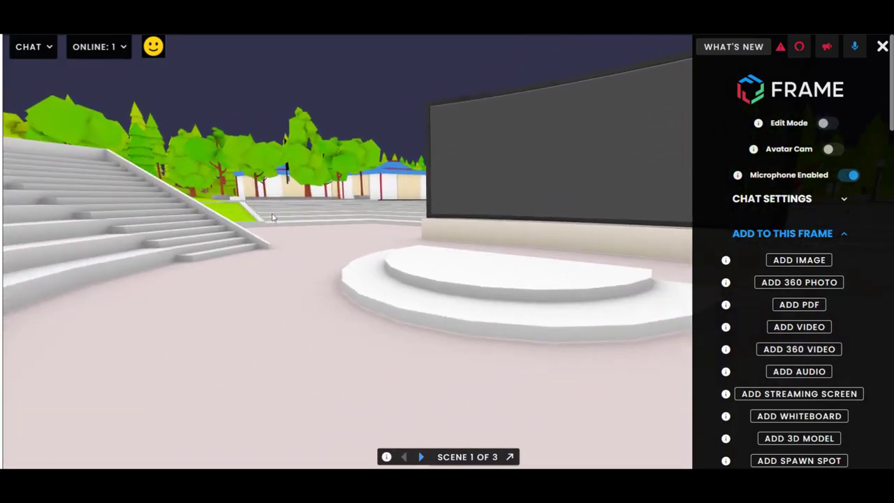
key("e")
left_click(266, 205)
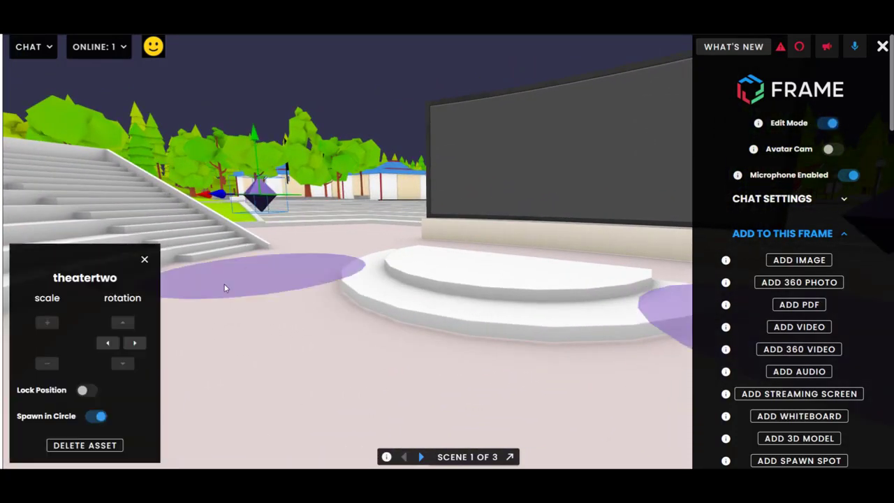
left_click(113, 445)
left_click(493, 63)
- Select the theater spawn spot and move it onto the upper tier of the round stage
left_click_drag(489, 276, 524, 306)
key("d")
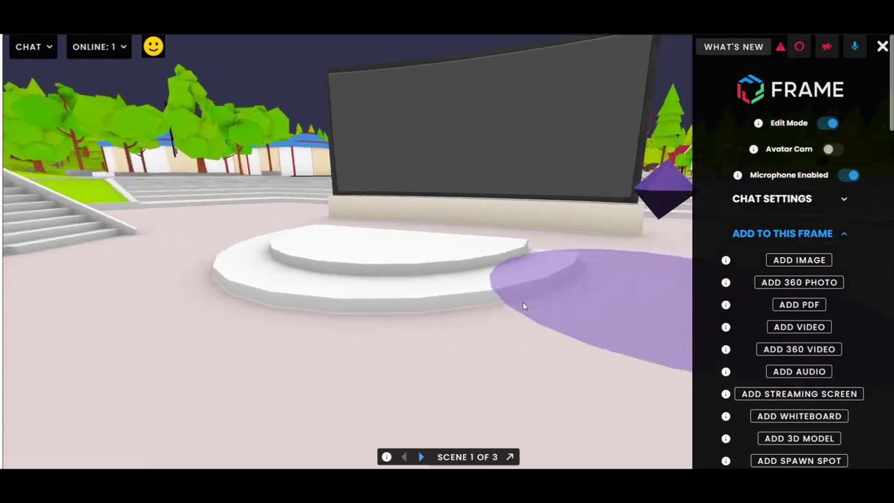
key("s")
key("w")
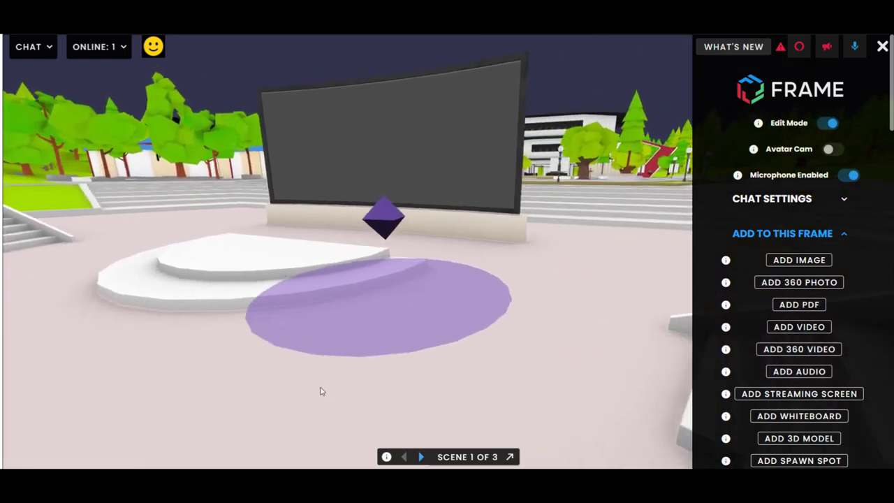
key("w")
key("a")
left_click(447, 211)
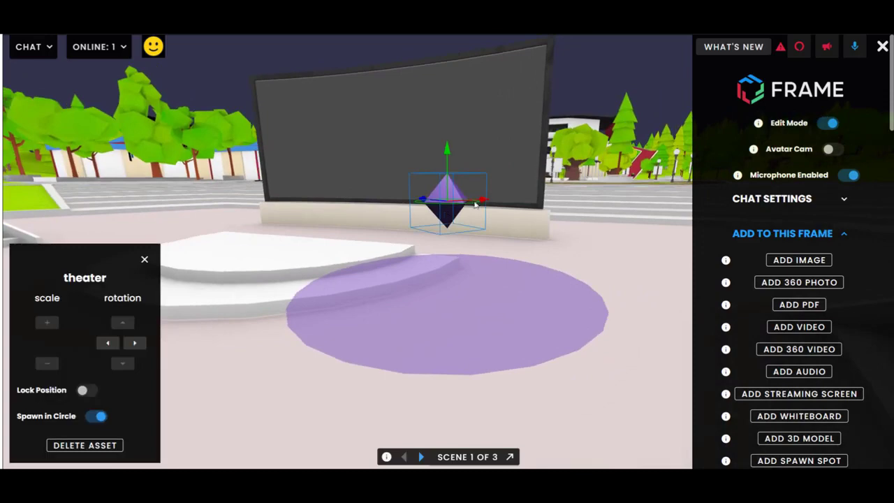
left_click_drag(487, 203, 475, 208)
key("a")
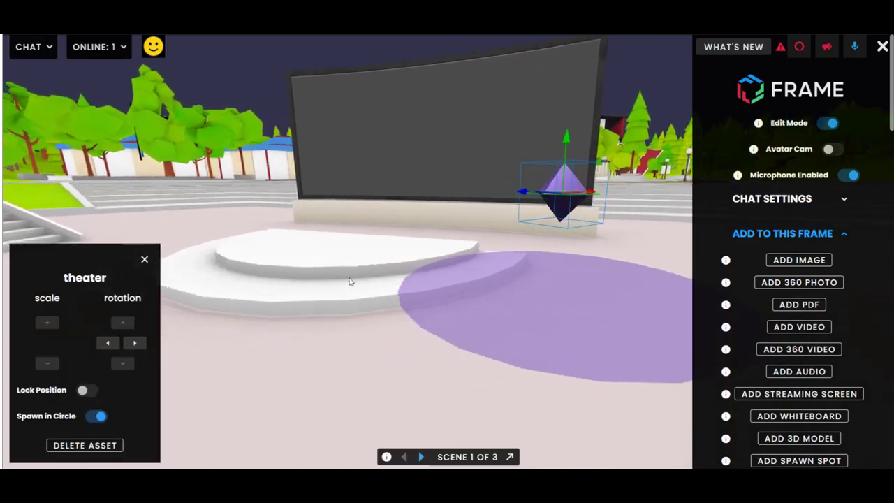
left_click_drag(350, 281, 433, 272)
key("w")
left_click_drag(572, 182, 319, 150)
key("s")
key("d")
left_click_drag(545, 251, 325, 283)
key("w")
key("d")
left_click_drag(317, 173, 239, 184)
left_click_drag(397, 318, 319, 311)
key("a")
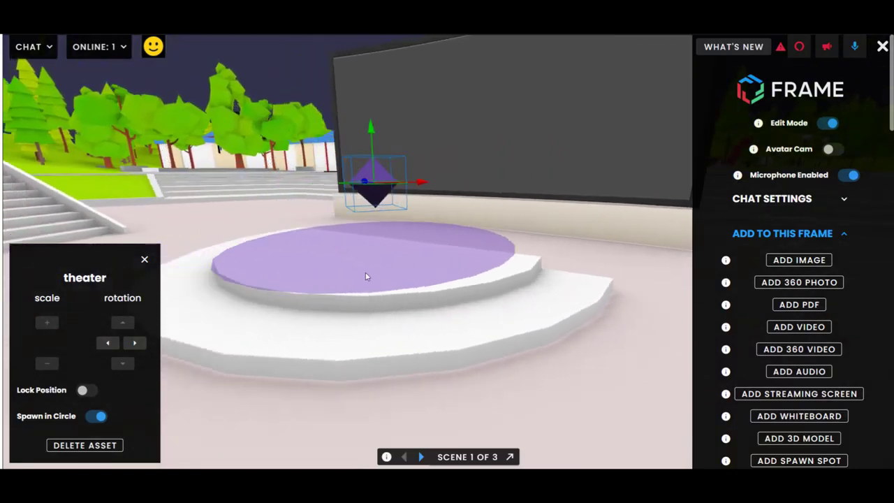
- Shift the theater spawn spot farther back on the stage, toward the large screen
left_click_drag(401, 357, 539, 373)
key("a")
left_click_drag(528, 183, 482, 177)
key("d")
left_click_drag(565, 307, 435, 307)
left_click_drag(409, 185, 386, 190)
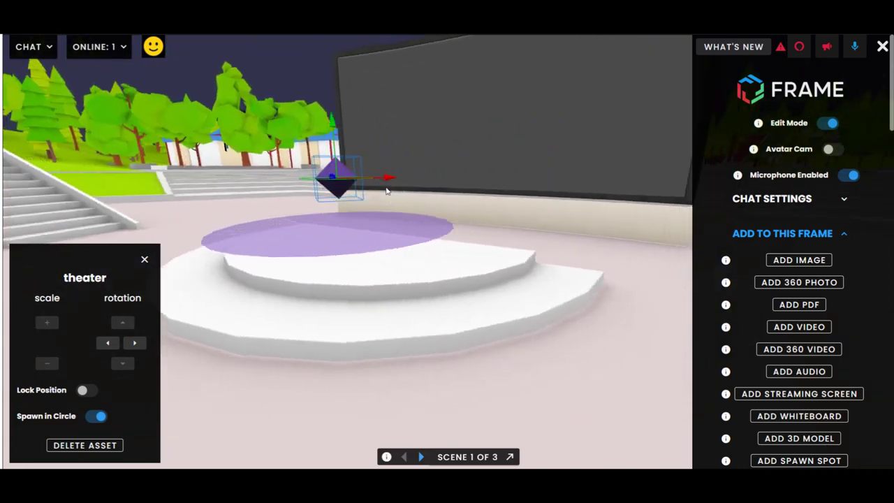
- Examine the theater spawn spot's placement from several angles and close its settings
key("a")
left_click_drag(373, 324, 467, 326)
key("s")
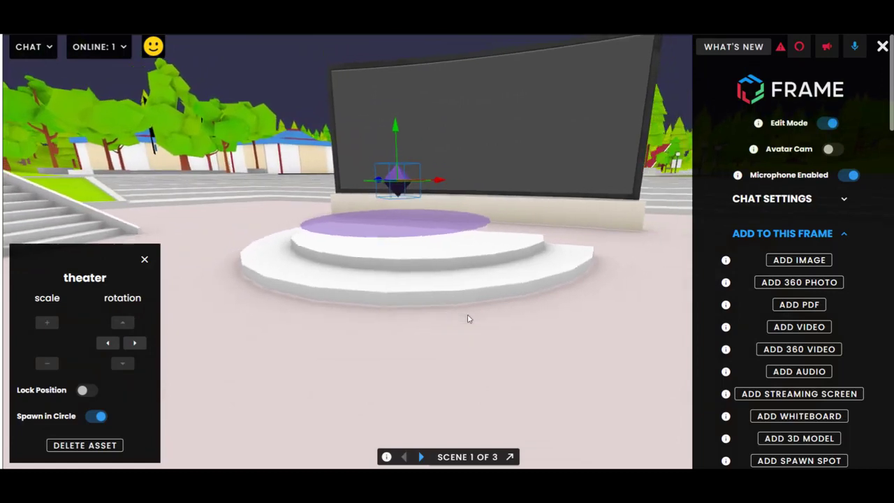
key("d")
left_click_drag(413, 307, 461, 326)
key("w")
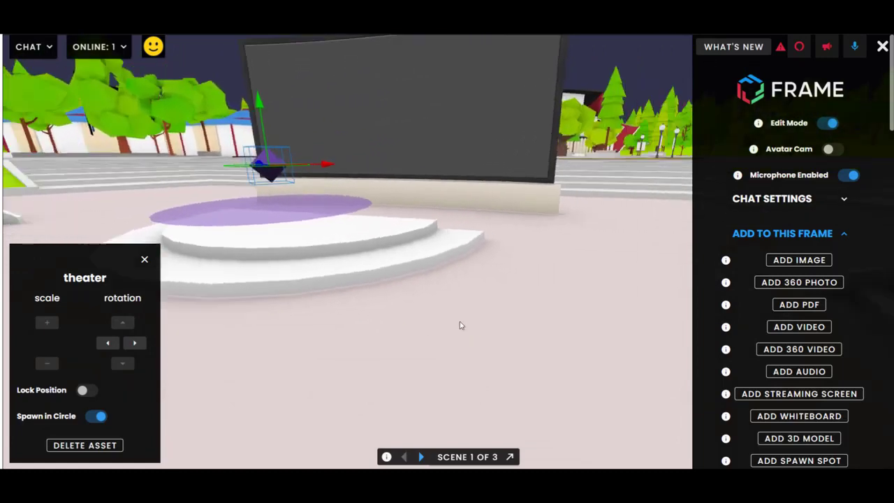
left_click_drag(322, 333, 304, 335)
key("s")
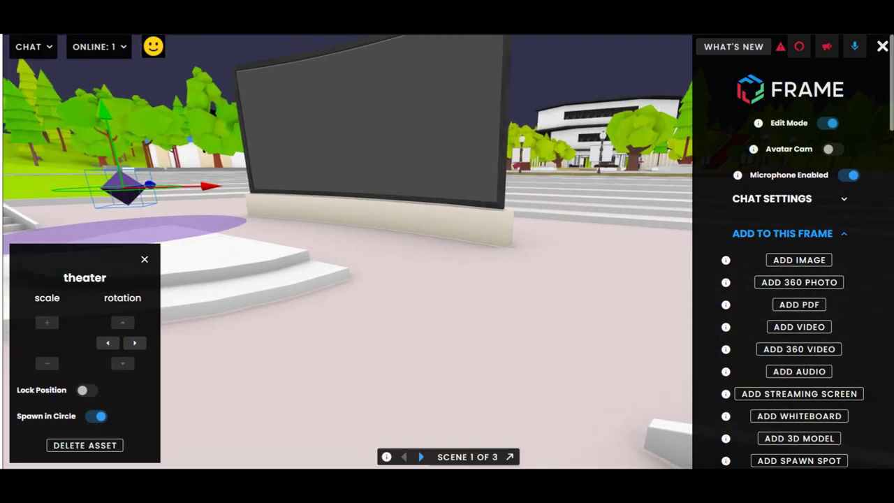
left_click(145, 261)
- Walk away from the stage, past the screen and up the steps to the plaza
left_click_drag(312, 325, 271, 342)
key("w")
key("s")
key("d")
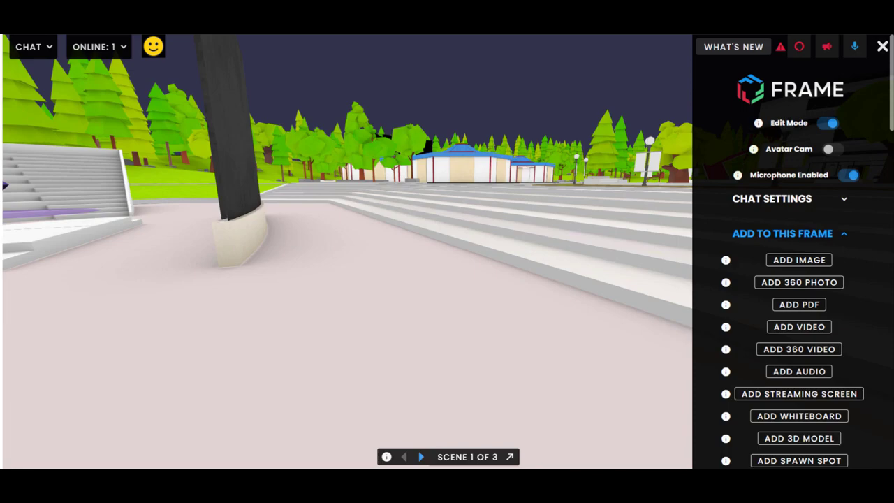
key("w")
left_click_drag(353, 336, 472, 307)
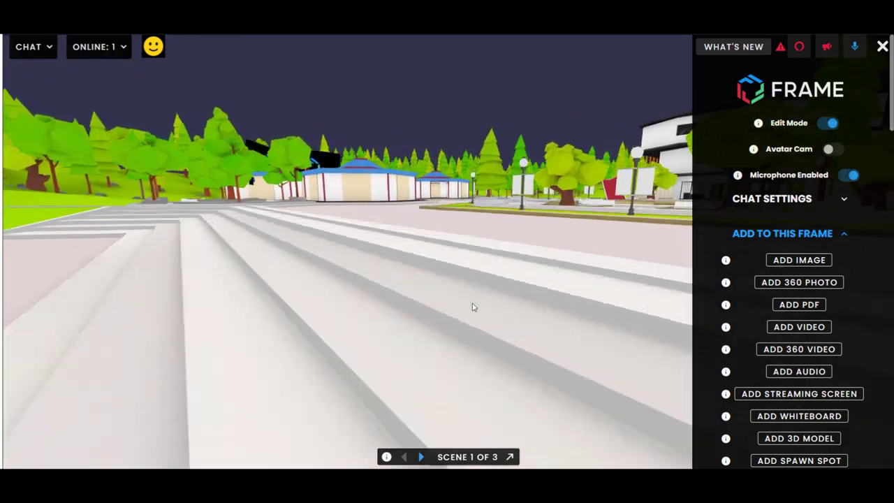
key("s")
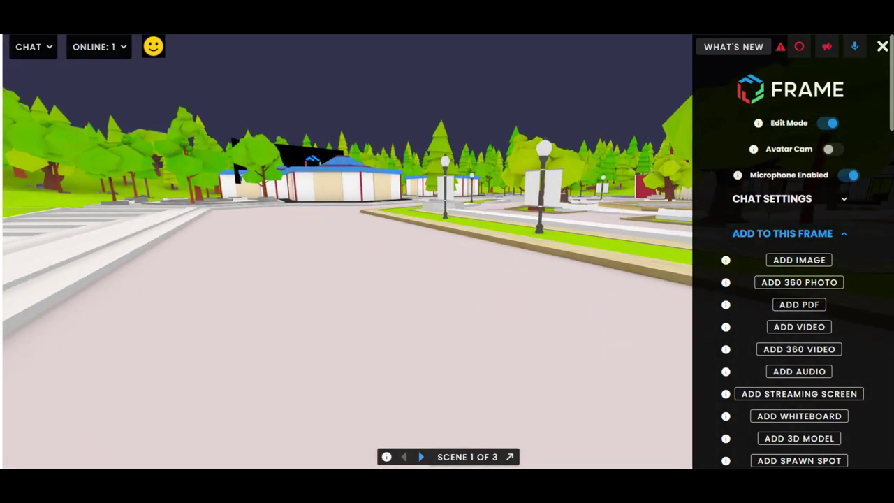
- Jump to the theater spawn spot by loading the frame's address ending in weekly#theater
key("ctrl+l")
type("theater")
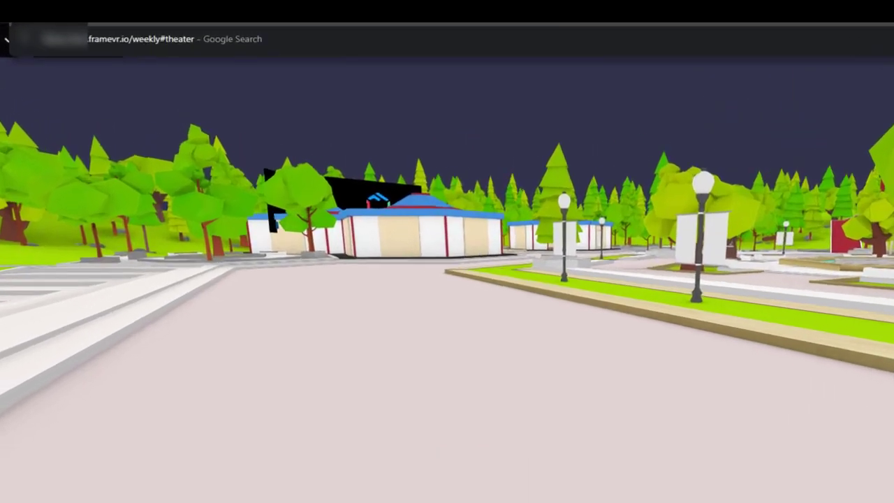
key("Return")
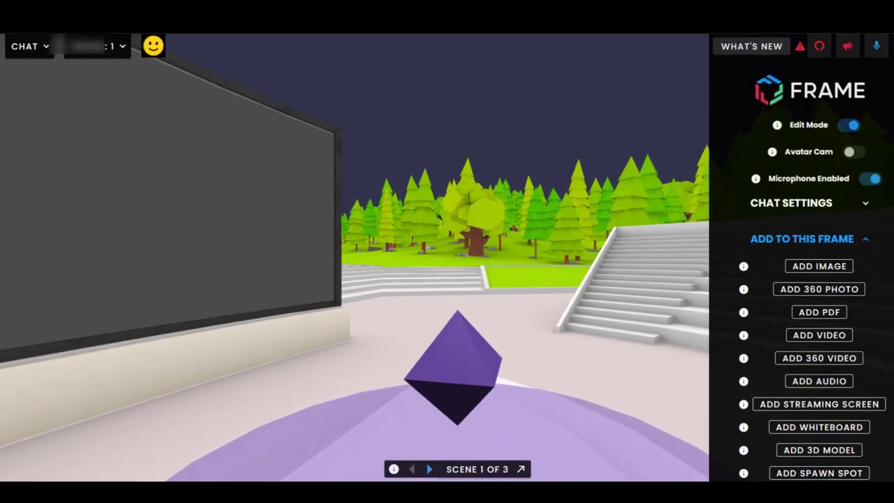
- Look around from the theater spawn spot and walk out to the plaza beside the blue-roofed buildings
left_click_drag(518, 258, 481, 295)
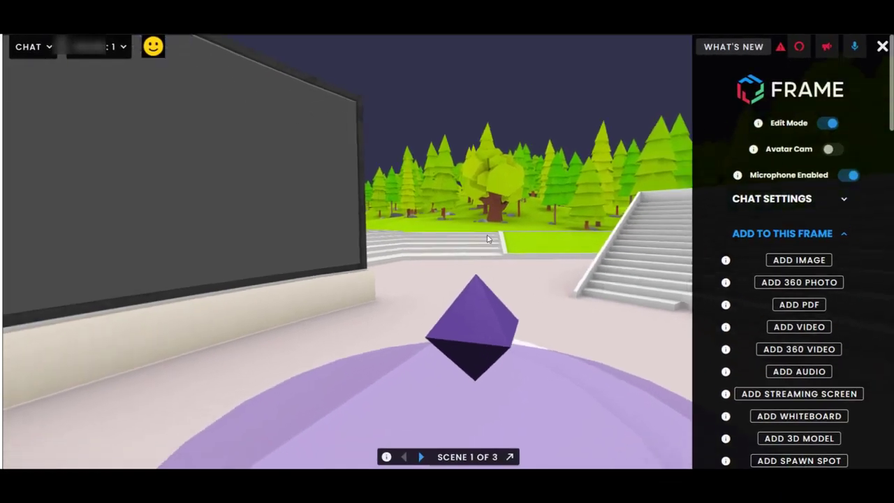
left_click_drag(491, 241, 507, 305)
key("s")
key("w")
key("w")
left_click_drag(383, 296, 439, 247)
key("s")
left_click_drag(447, 345, 104, 322)
left_click_drag(458, 315, 311, 310)
key("w")
key("w")
left_click_drag(442, 331, 367, 315)
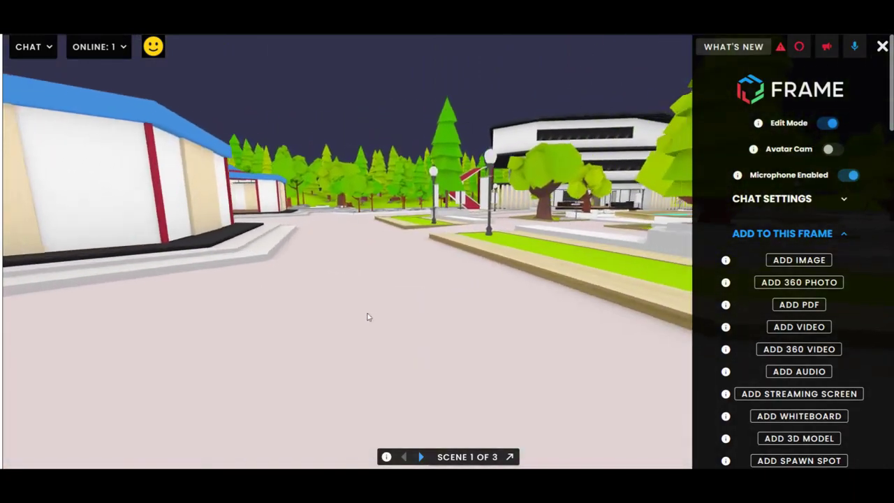
key("w")
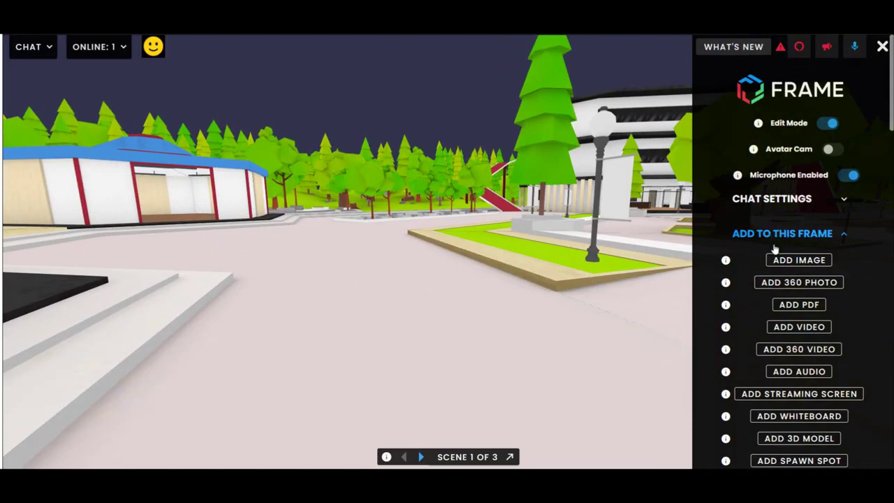
- Add the frame-inline-logo image from the inventory's images to the plaza near the blue-roofed building
scroll(790, 308, "down", 8)
left_click(774, 236)
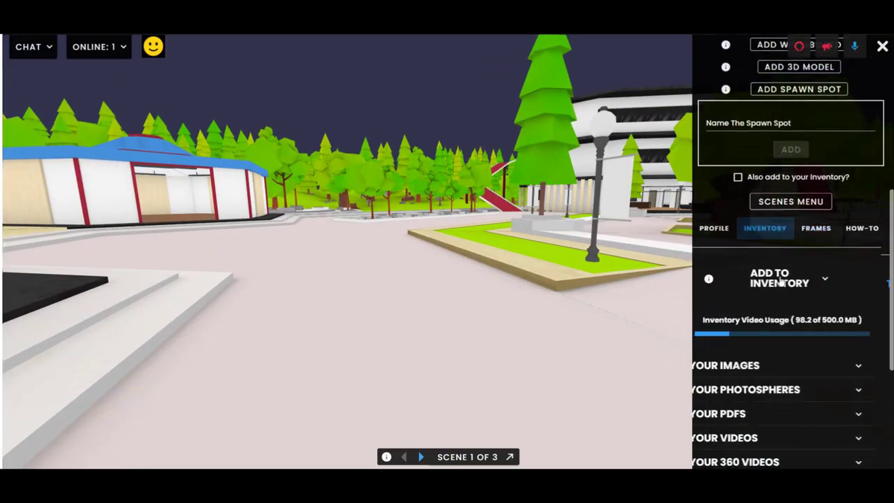
scroll(783, 305, "down", 1)
scroll(783, 306, "down", 1)
left_click(767, 322)
scroll(776, 332, "down", 1)
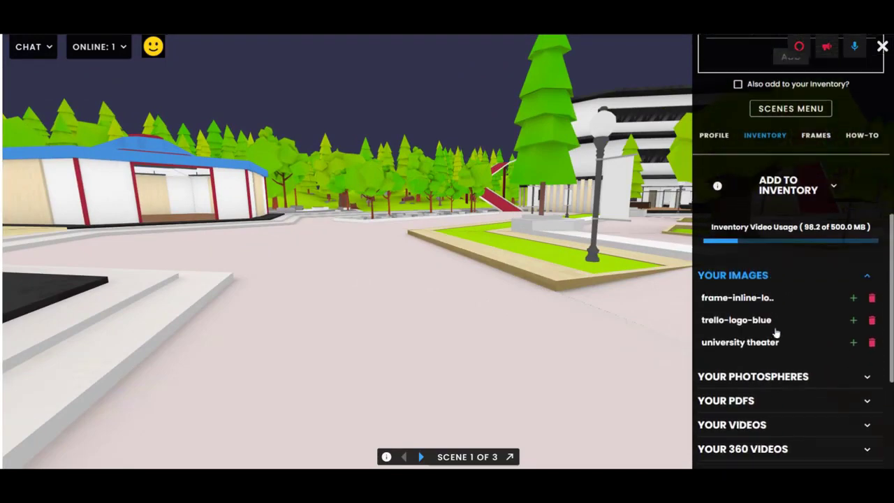
left_click_drag(491, 330, 445, 315)
key("w")
left_click(854, 299)
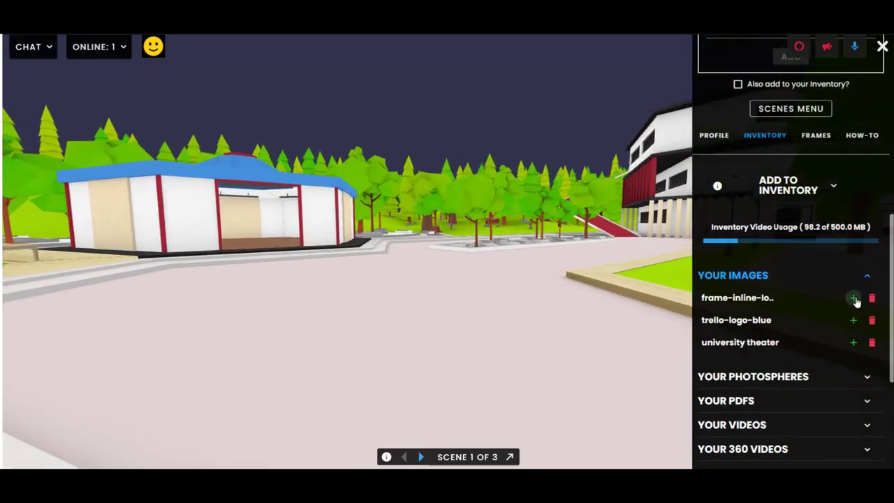
- Rotate the Frame logo image so it lies flat on the plaza ground
key("d")
left_click_drag(492, 360, 419, 332)
key("w")
left_click(314, 284)
left_click_drag(336, 281, 347, 440)
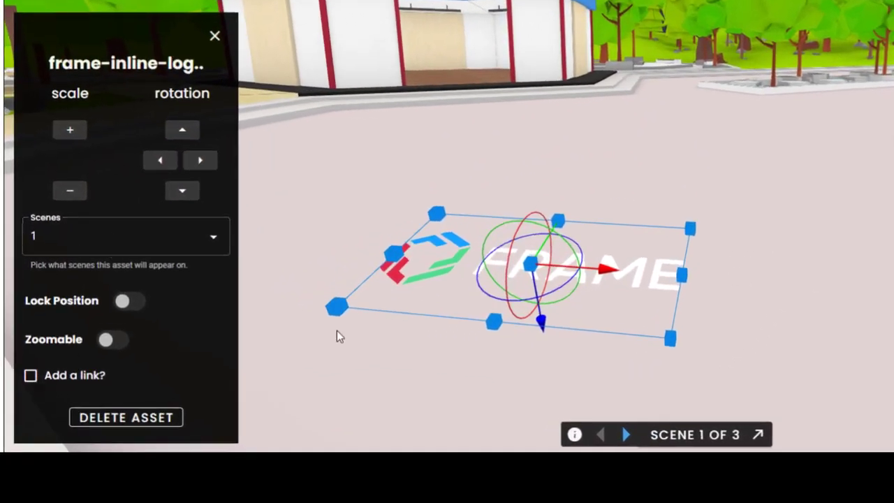
- Give the Frame logo image a Link to Spot with the theater spawn spot as its location, and close its settings
left_click(31, 377)
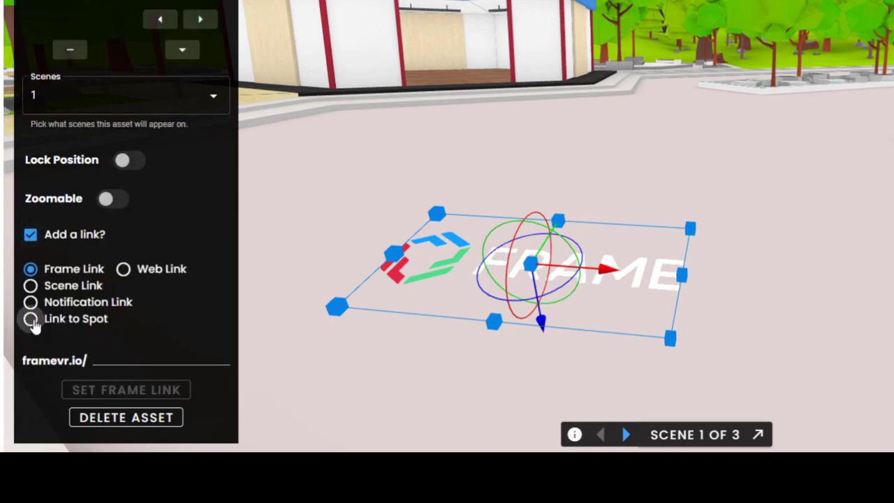
left_click(31, 320)
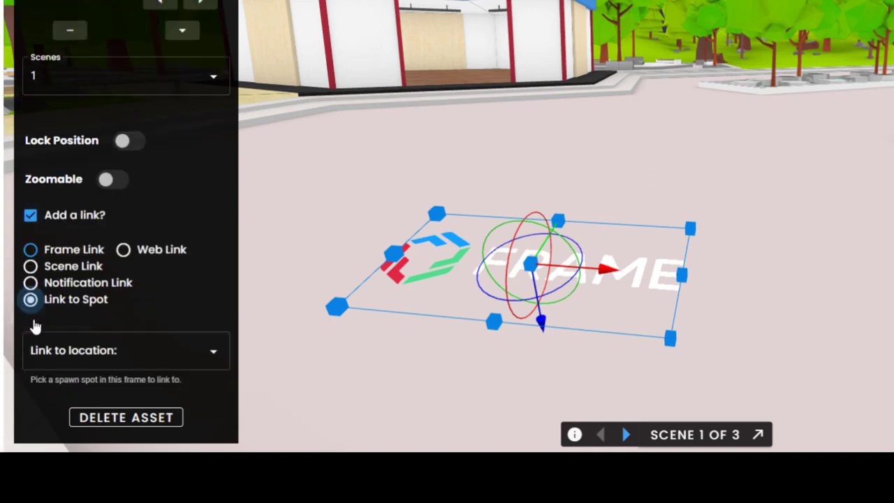
left_click(180, 353)
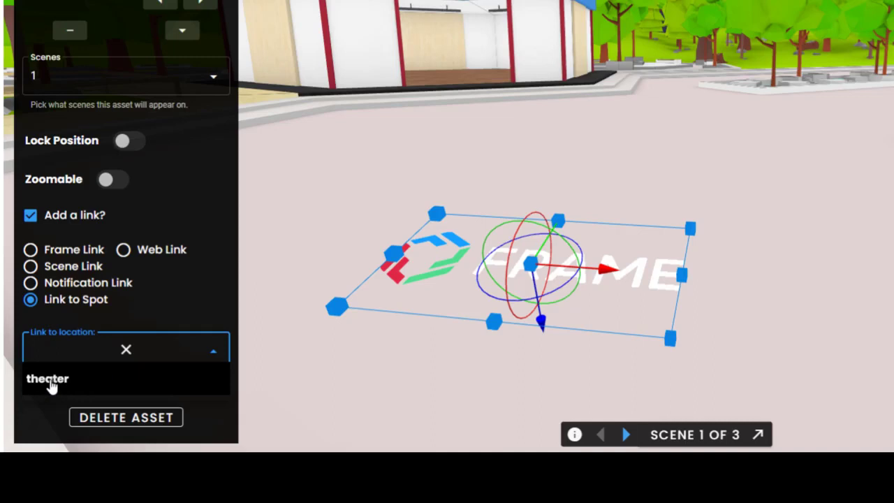
left_click(50, 381)
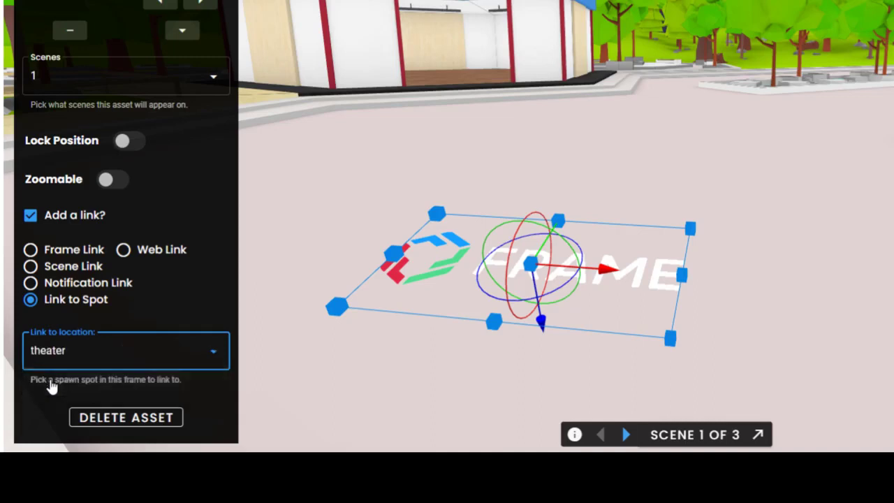
left_click_drag(809, 191, 766, 256)
key("Escape")
- Test the Frame logo's link outside edit mode by following it to the theater location
key("s")
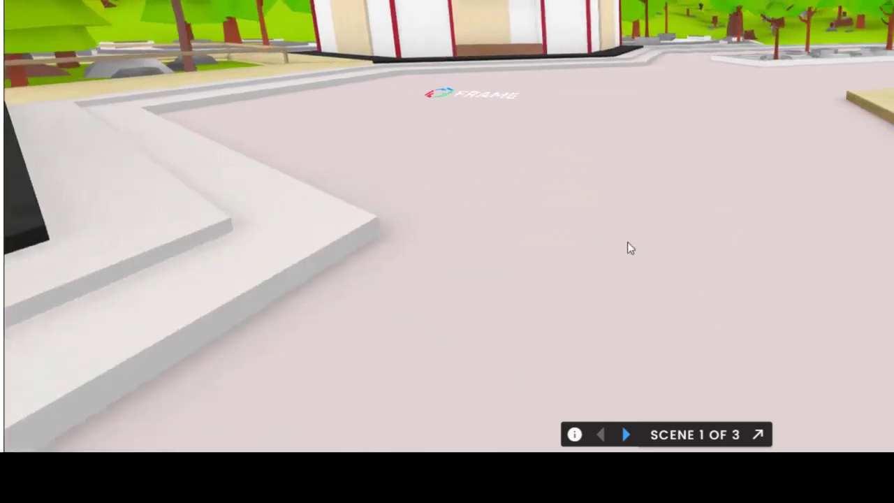
key("w")
left_click_drag(624, 271, 648, 307)
key("a")
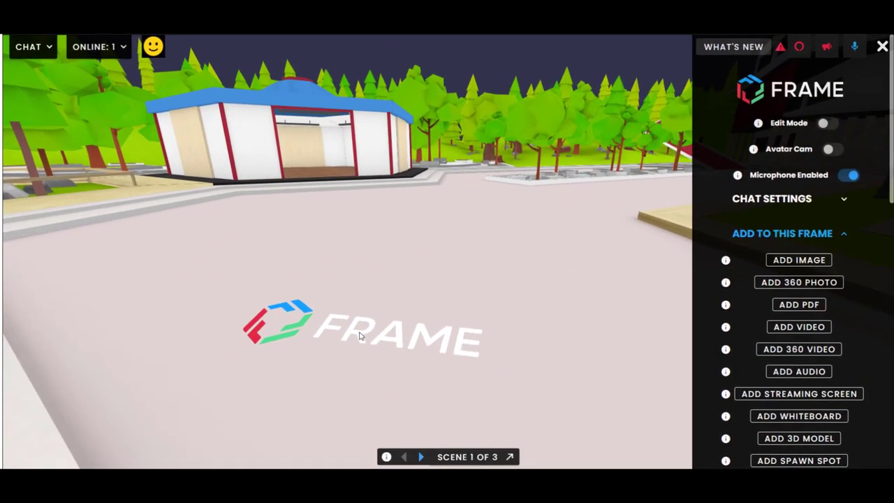
left_click(361, 336)
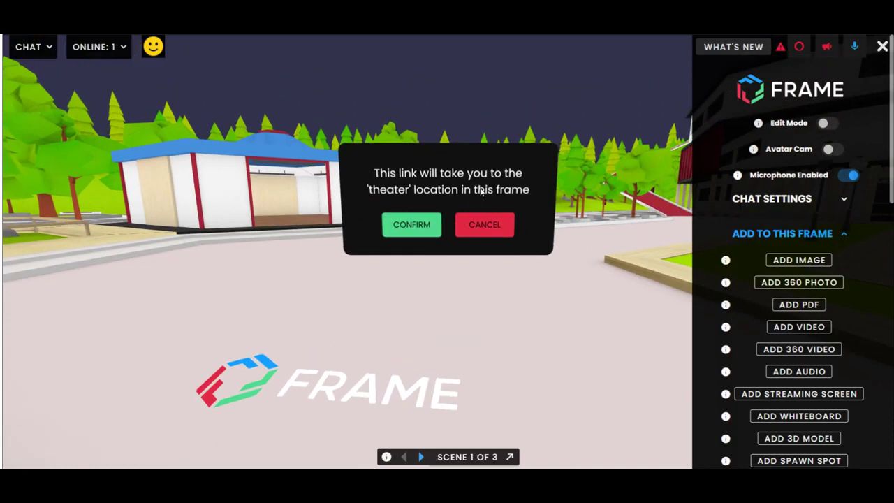
left_click(413, 229)
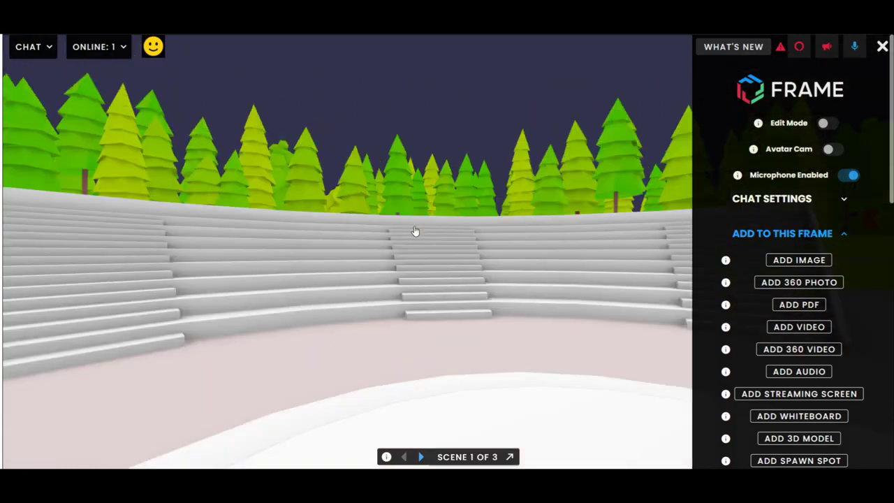
- Back away from the theater stage and select the theater spawn spot in edit mode
left_click_drag(308, 356, 528, 377)
key("s")
left_click_drag(369, 361, 580, 372)
key("a")
left_click_drag(409, 373, 506, 376)
left_click_drag(339, 378, 443, 379)
key("a")
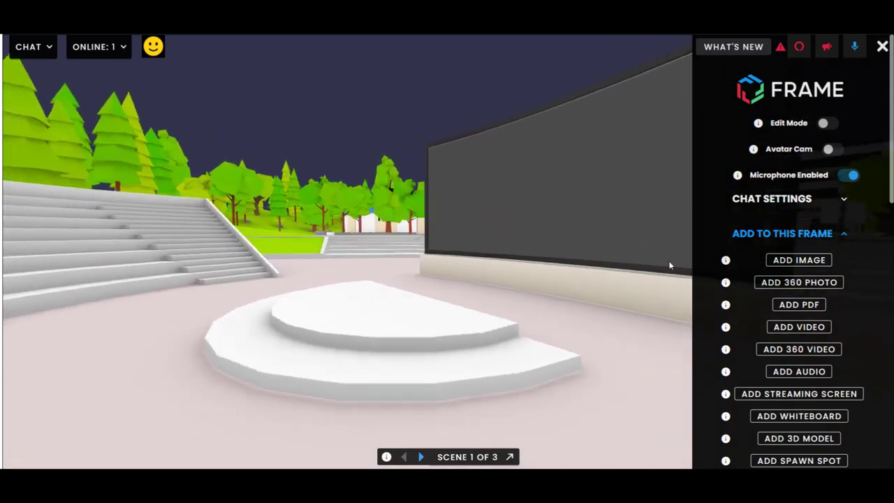
left_click(825, 124)
left_click(424, 246)
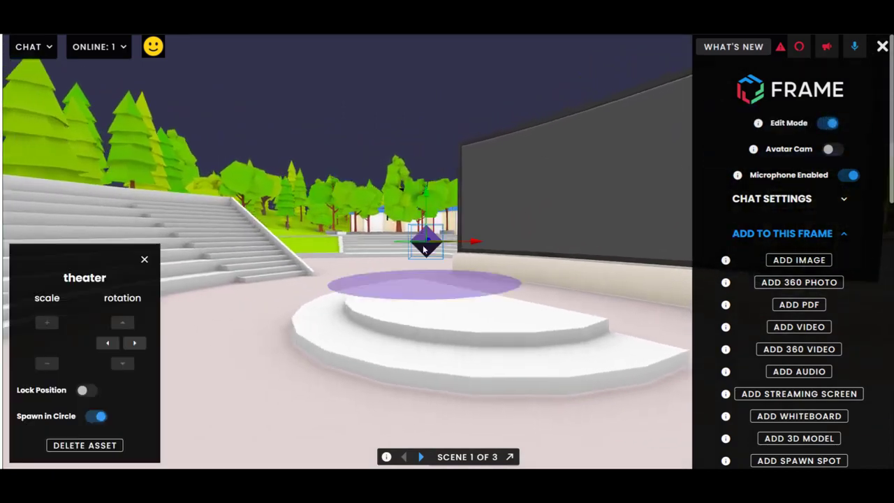
- Turn off Spawn in Circle for the theater spawn spot
key("w")
key("d")
key("w")
key("w")
key("a")
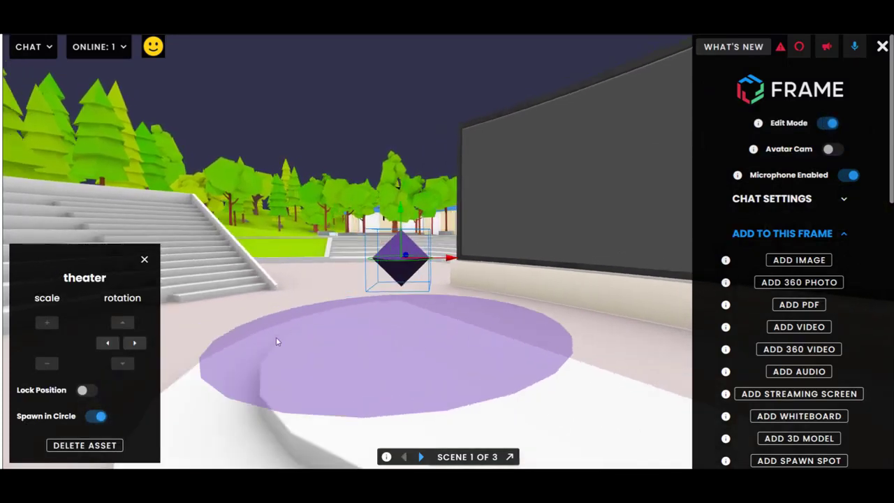
key("s")
left_click(97, 422)
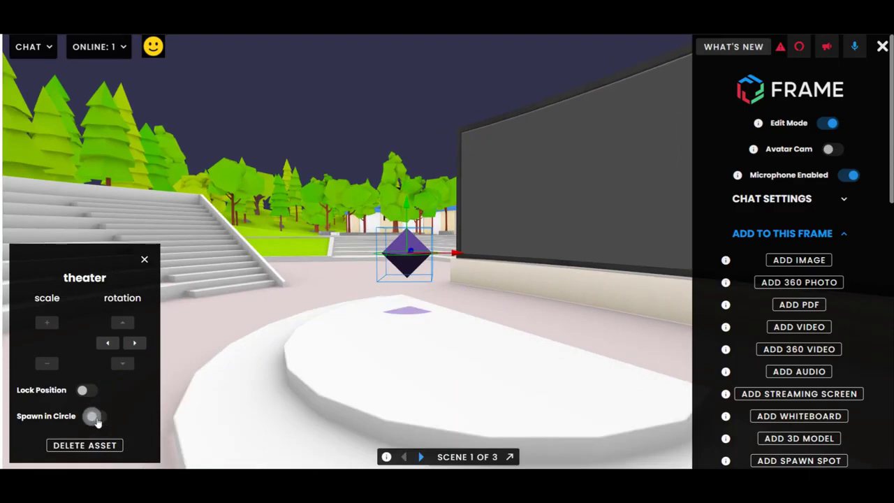
- Rotate the theater spawn spot about its vertical axis so its direction wedge points toward the screen
key("a")
mouse_move(393, 368)
left_mouse_down()
mouse_move(496, 373)
mouse_move(482, 367)
mouse_move(469, 389)
left_mouse_up()
key("w")
key("a")
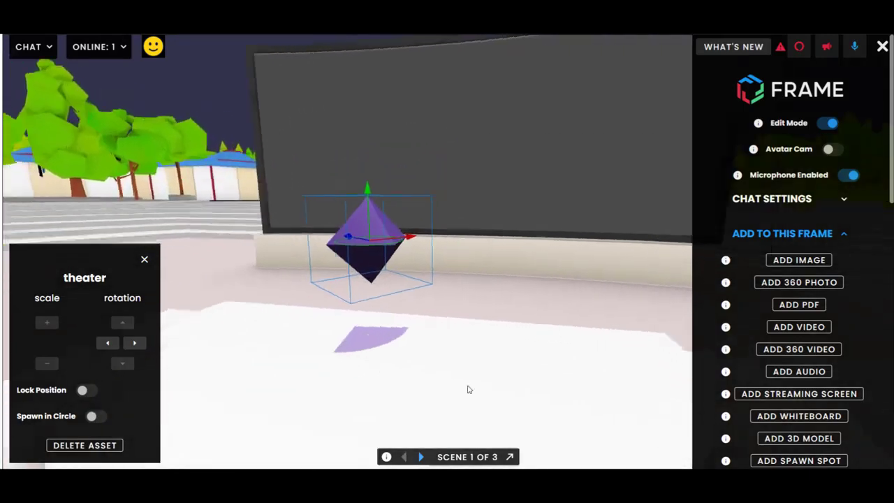
left_click_drag(414, 393, 515, 372)
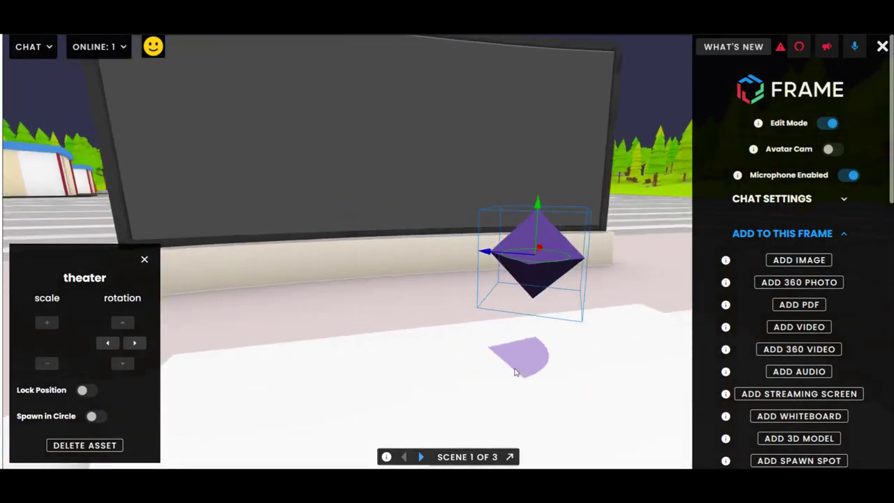
key("d")
key("s")
left_click_drag(399, 250, 482, 228)
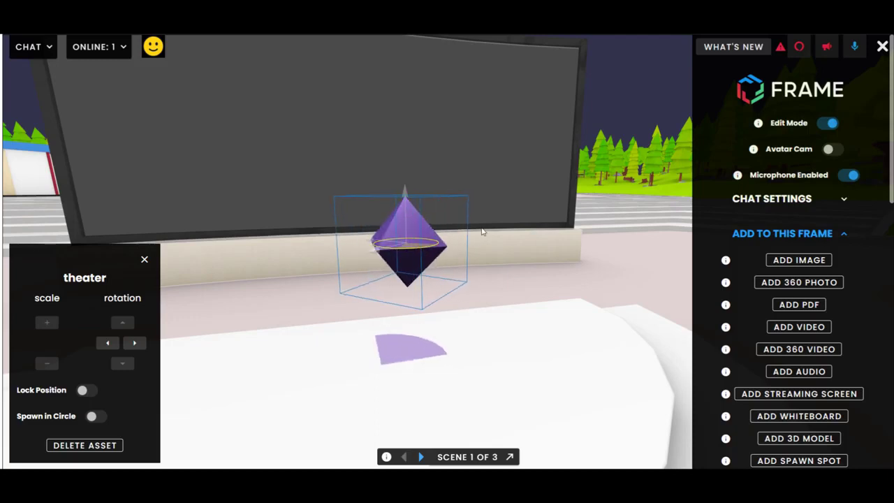
mouse_move(408, 253)
left_mouse_down()
mouse_move(432, 253)
mouse_move(400, 249)
left_mouse_up()
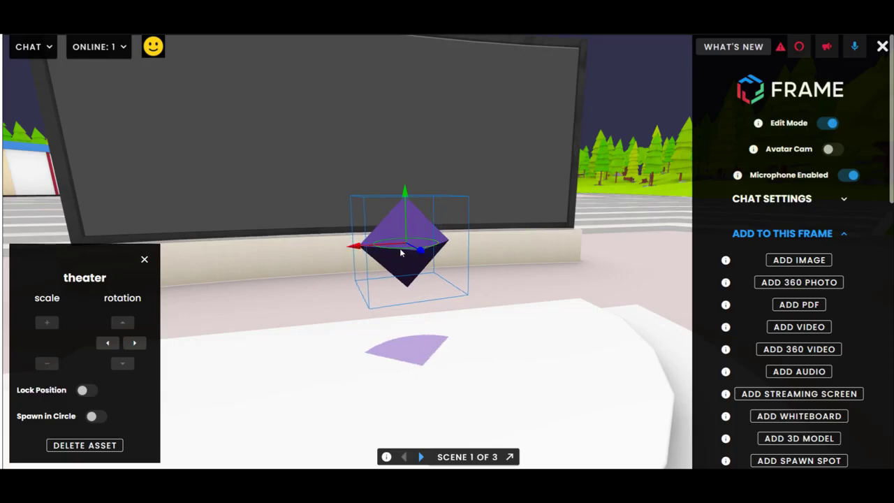
- Examine the theater spawn spot's direction wedge relative to the screen from several positions on and around the stage
key("a")
key("a")
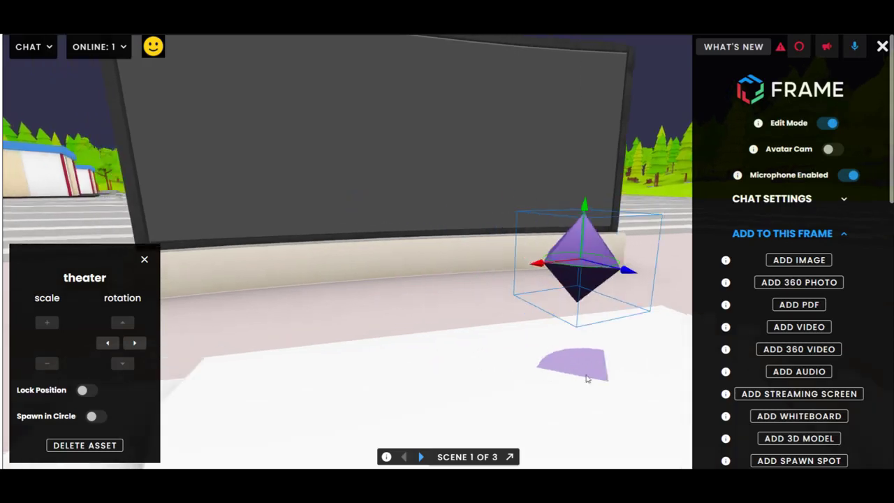
key("s")
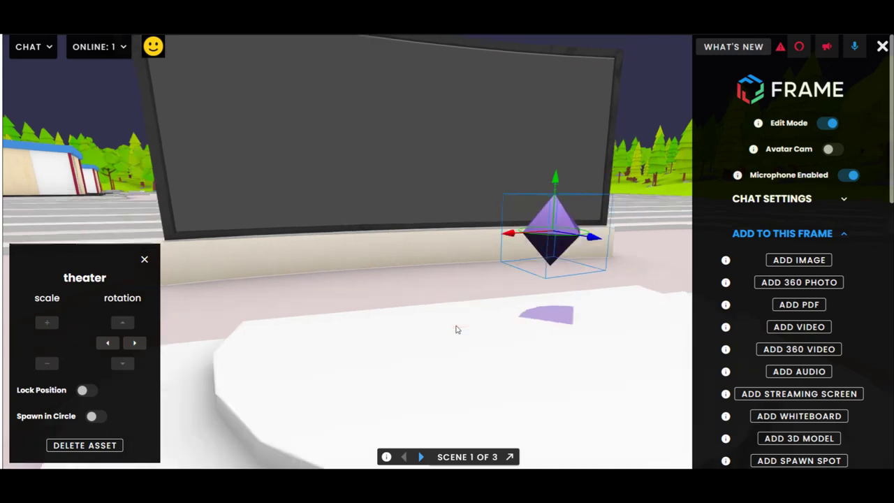
left_click_drag(473, 319, 437, 314)
key("d")
key("a")
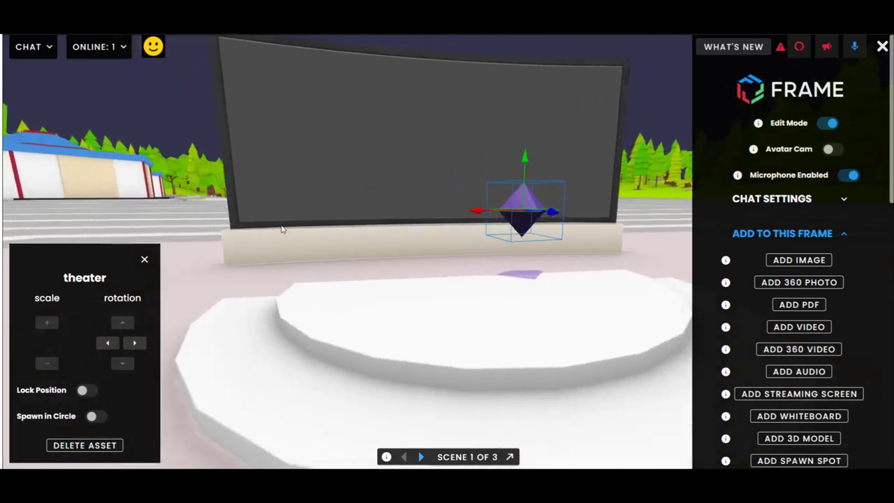
key("a")
left_click_drag(468, 349, 572, 349)
key("w")
key("a")
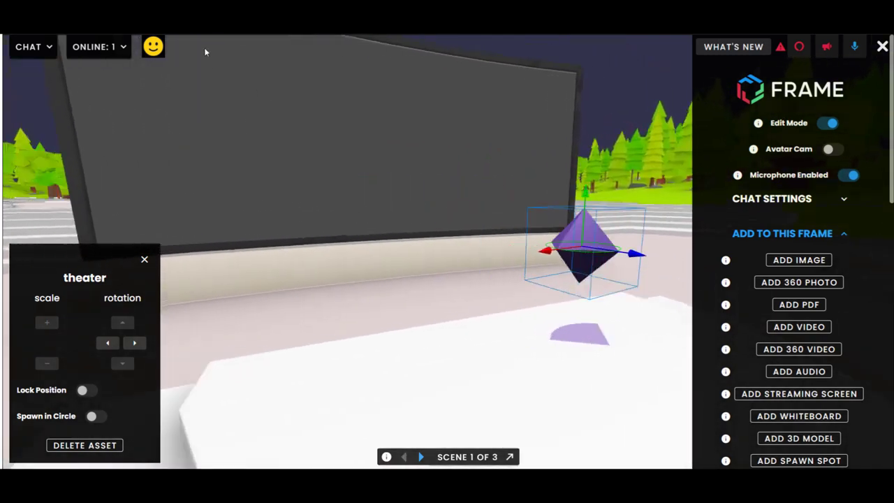
key("d")
key("s")
key("a")
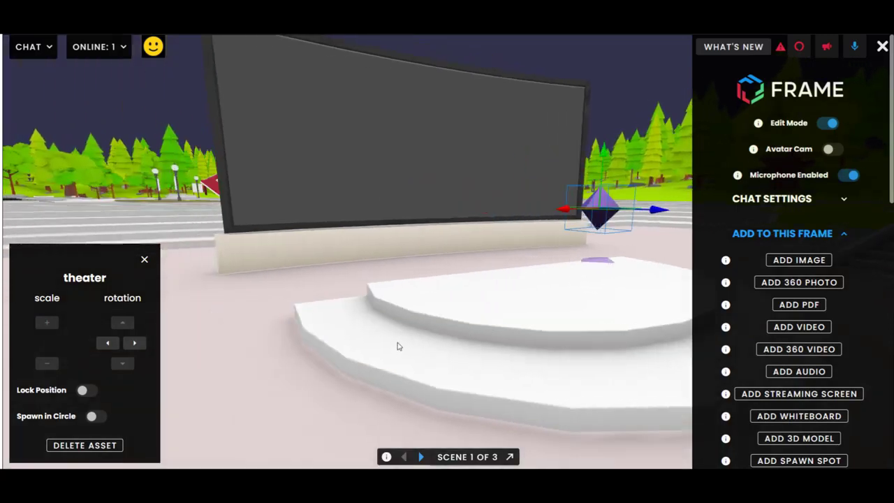
- Walk around the stage and out past the side of the theater screen
left_click_drag(391, 353, 509, 359)
key("d")
key("d")
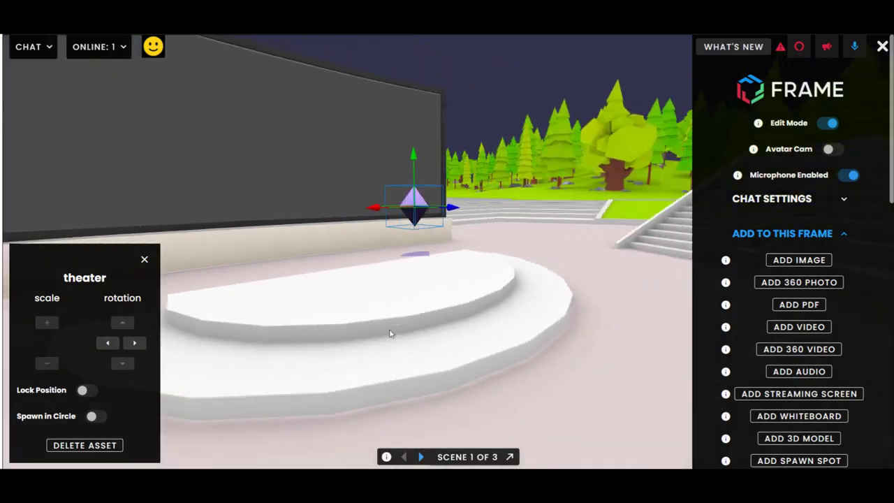
key("a")
left_click_drag(386, 336, 599, 278)
key("a")
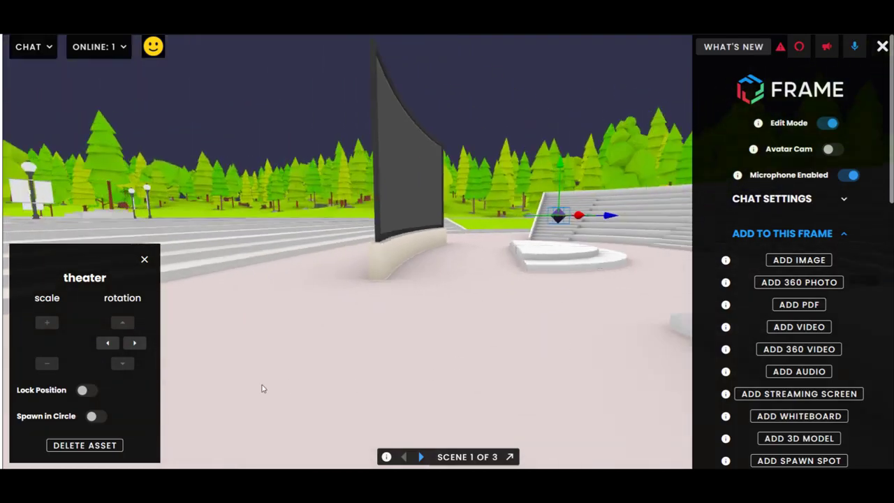